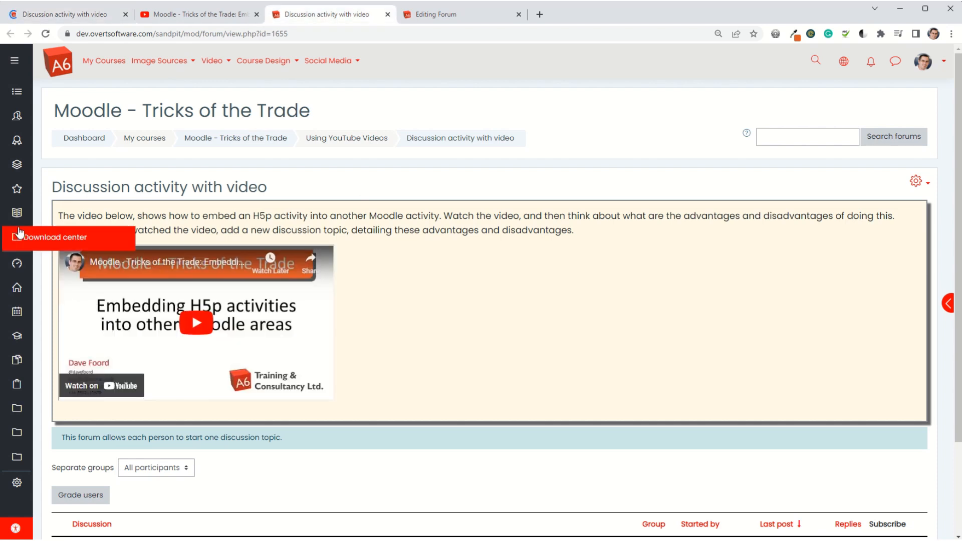
Review the forum's instructions about advantages and disadvantages and the discussion list beneath the embedded video.
drag(687, 217, 837, 216)
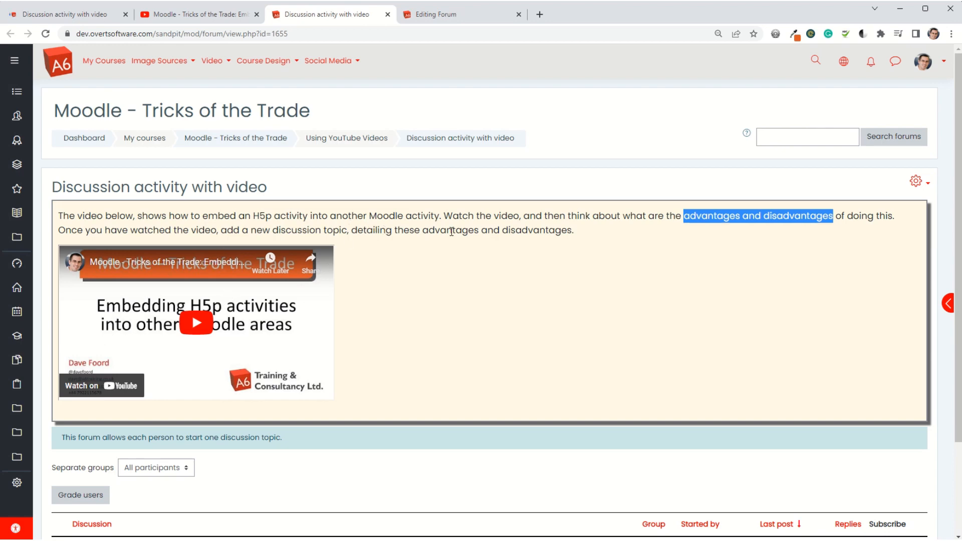
scroll(740, 219, down, 3)
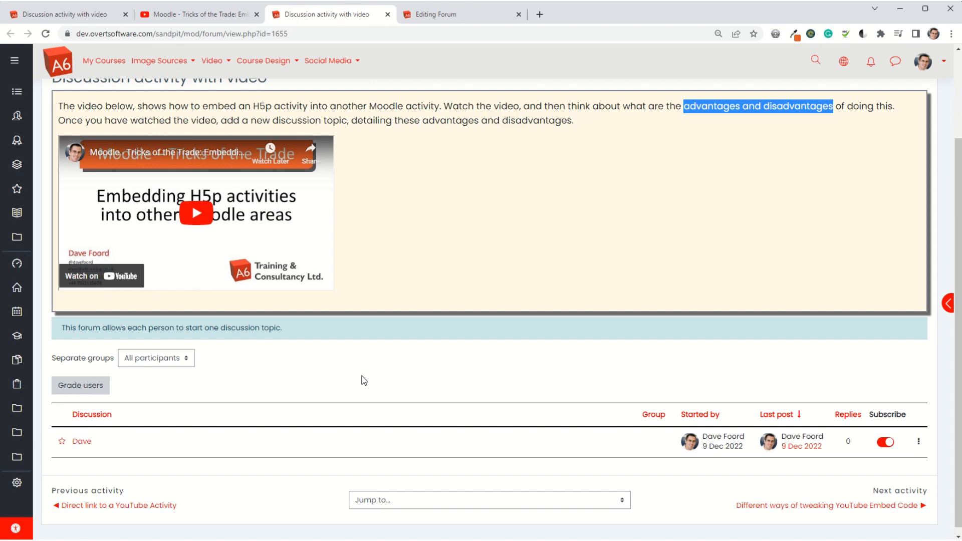
scroll(362, 377, up, 3)
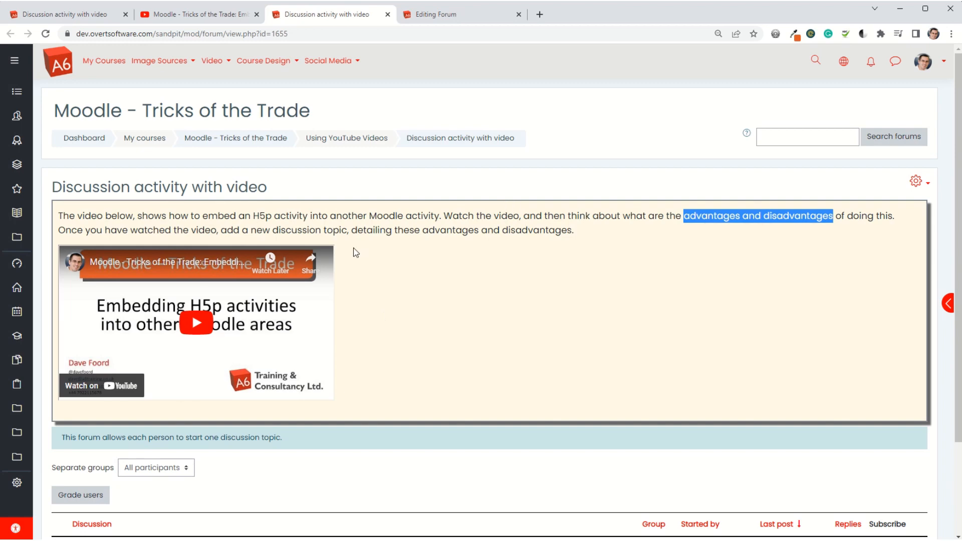
Switch to the YouTube page of the H5p embedding video and display its embed code.
click(158, 15)
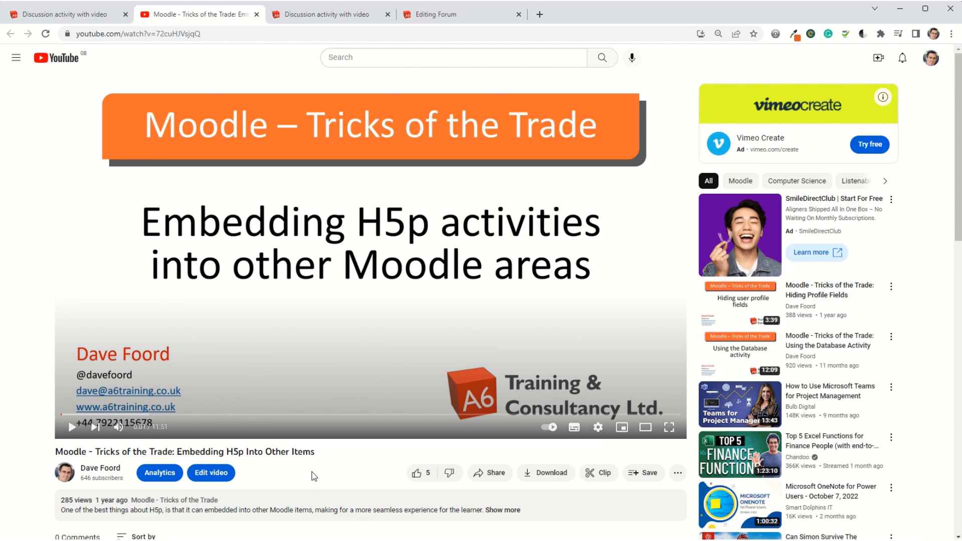
scroll(312, 470, down, 2)
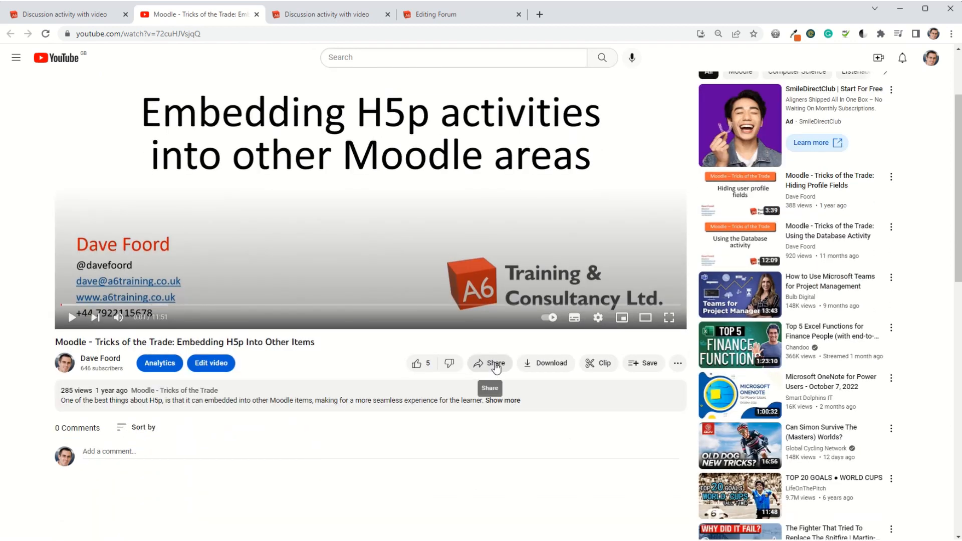
click(495, 366)
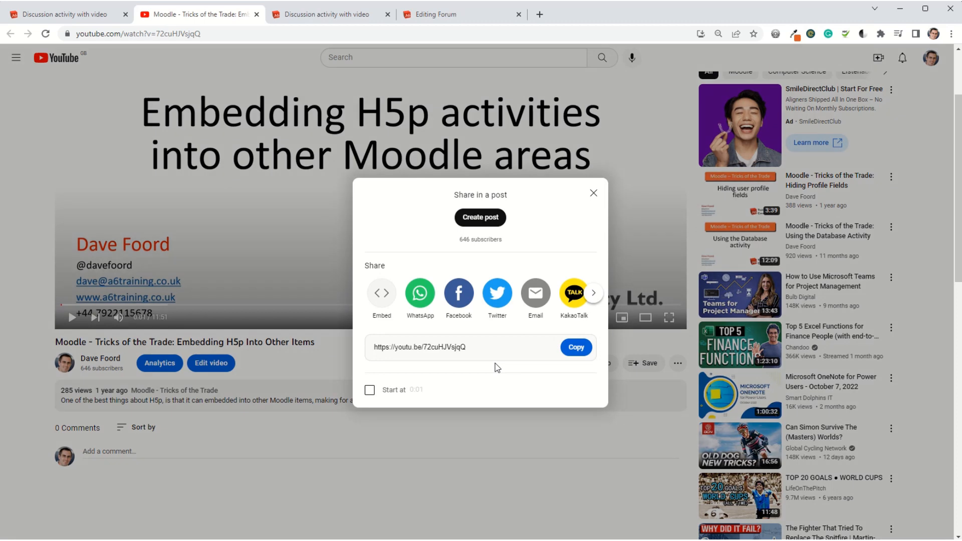
click(383, 297)
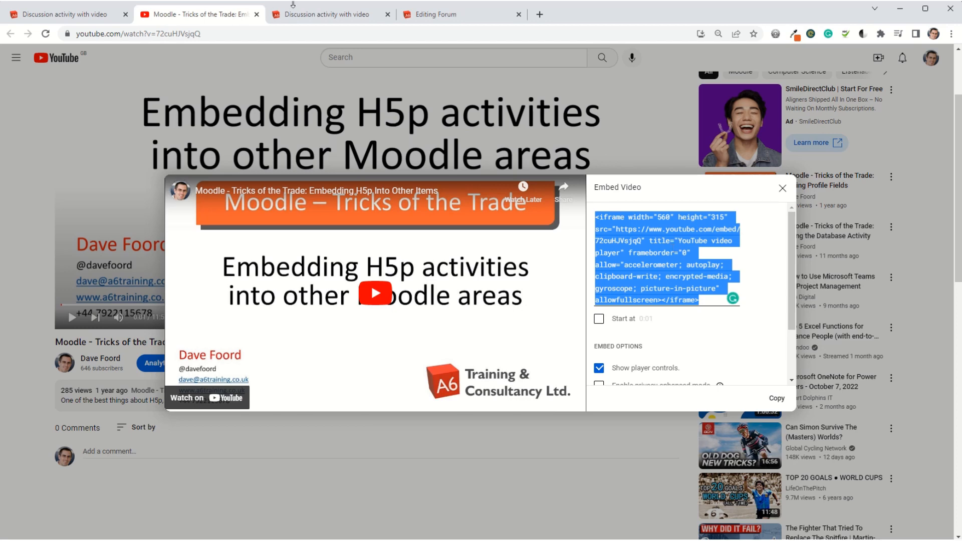
Switch to the forum's edit settings and inspect the description text and its iframe embed code in the HTML source.
click(427, 14)
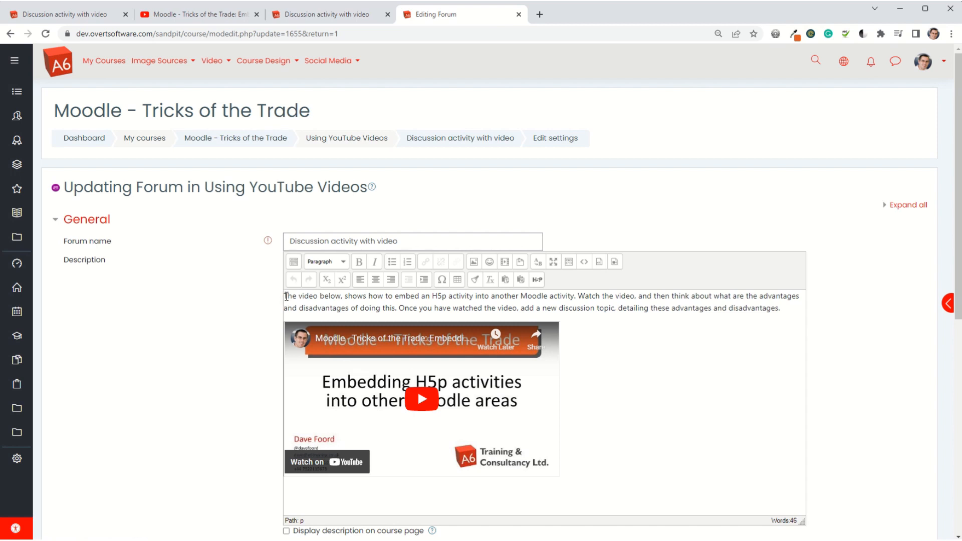
drag(782, 307, 284, 297)
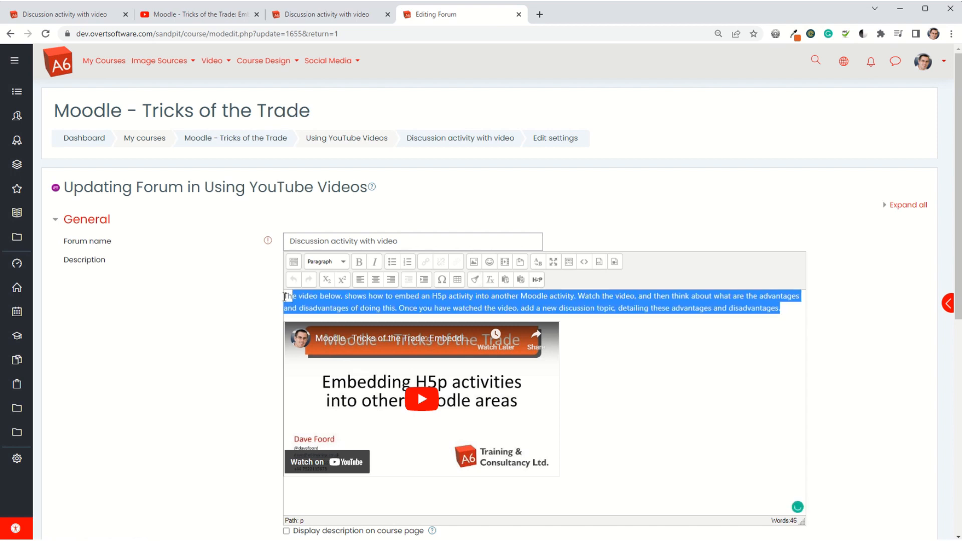
click(681, 317)
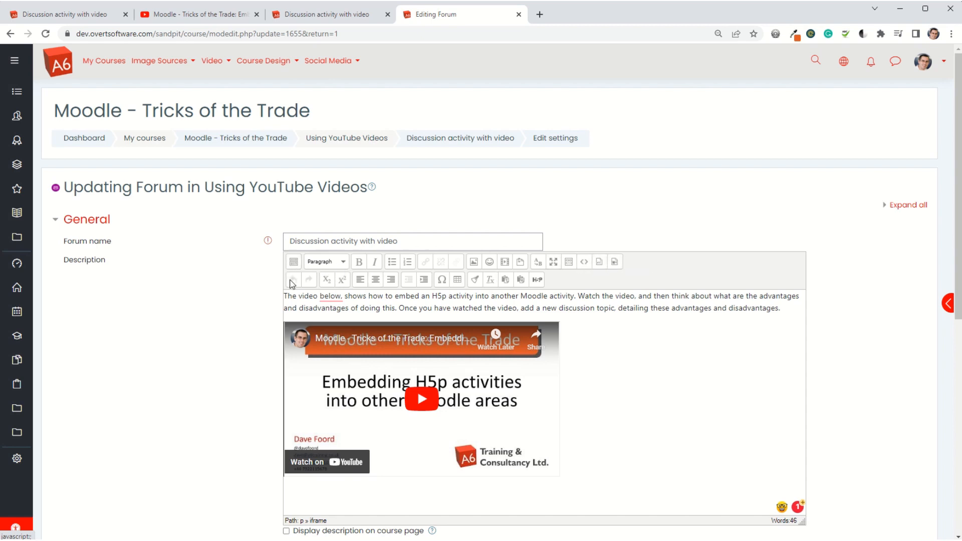
click(585, 262)
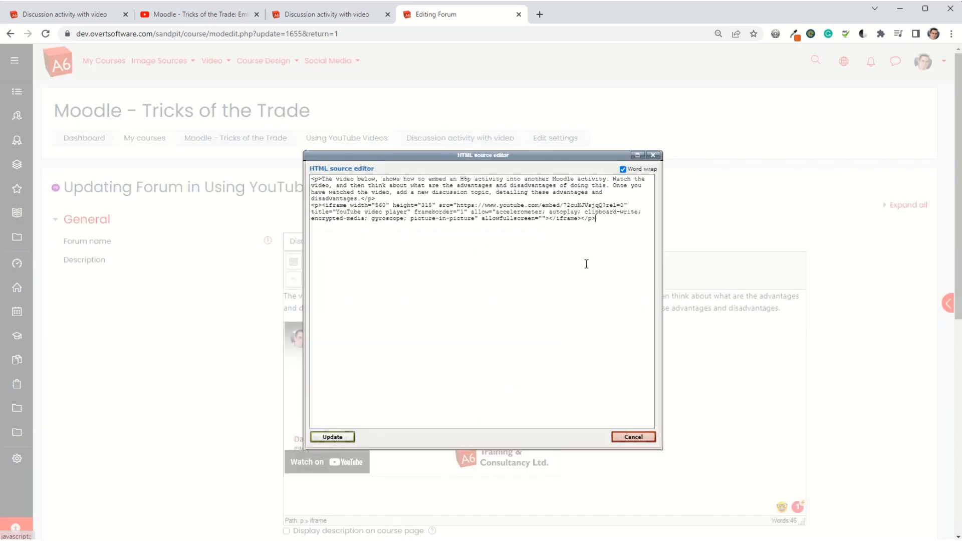
drag(603, 221, 237, 204)
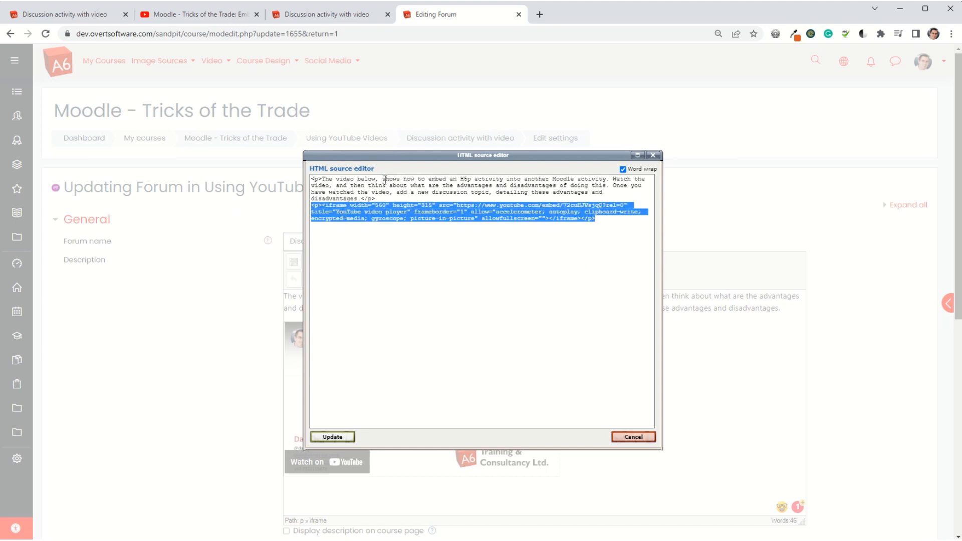
click(332, 437)
Examine the available forum types and the help text explaining each of them.
scroll(543, 350, down, 2)
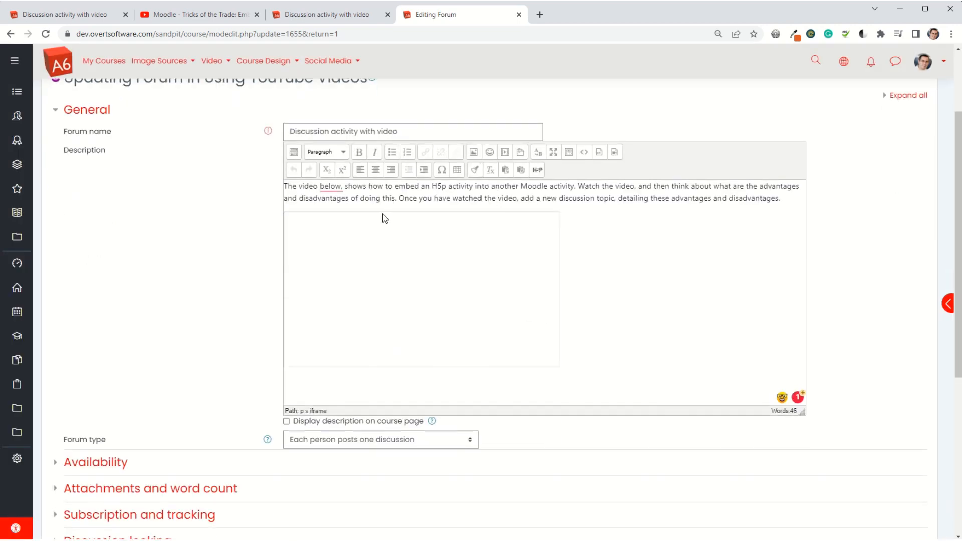
scroll(213, 218, down, 2)
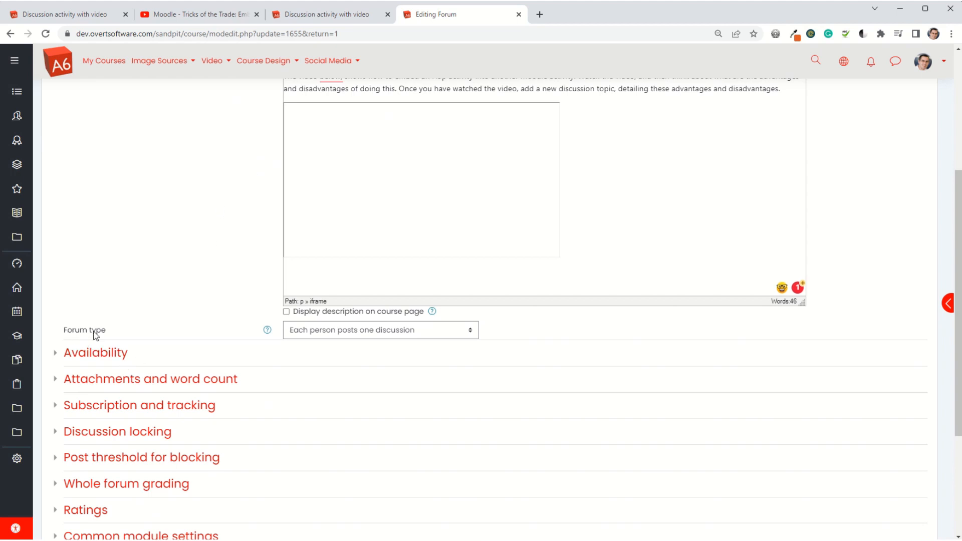
click(372, 331)
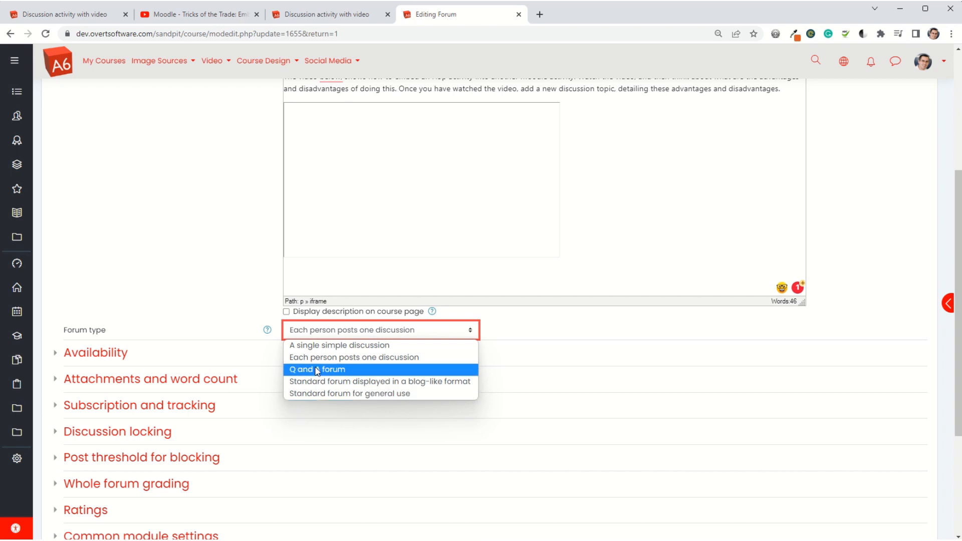
click(268, 332)
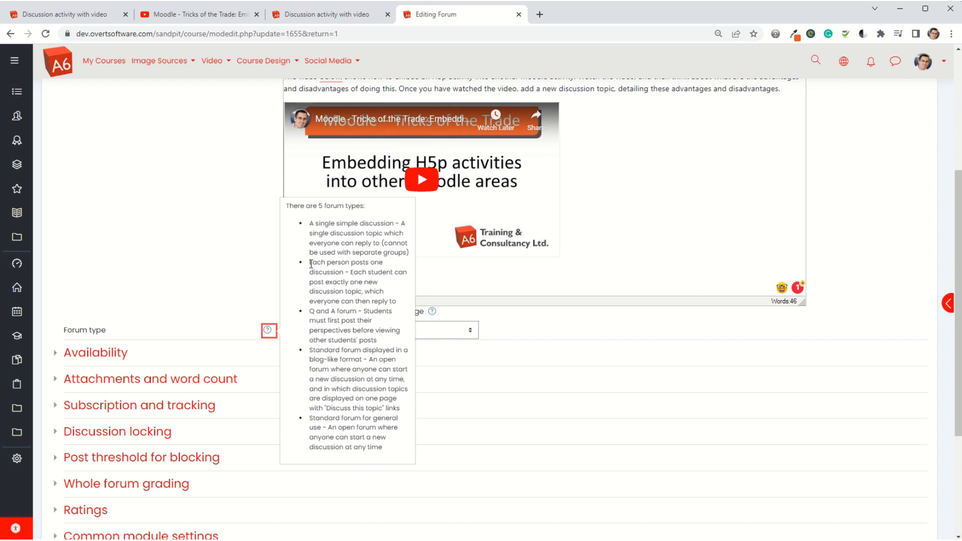
drag(310, 263, 297, 311)
click(254, 318)
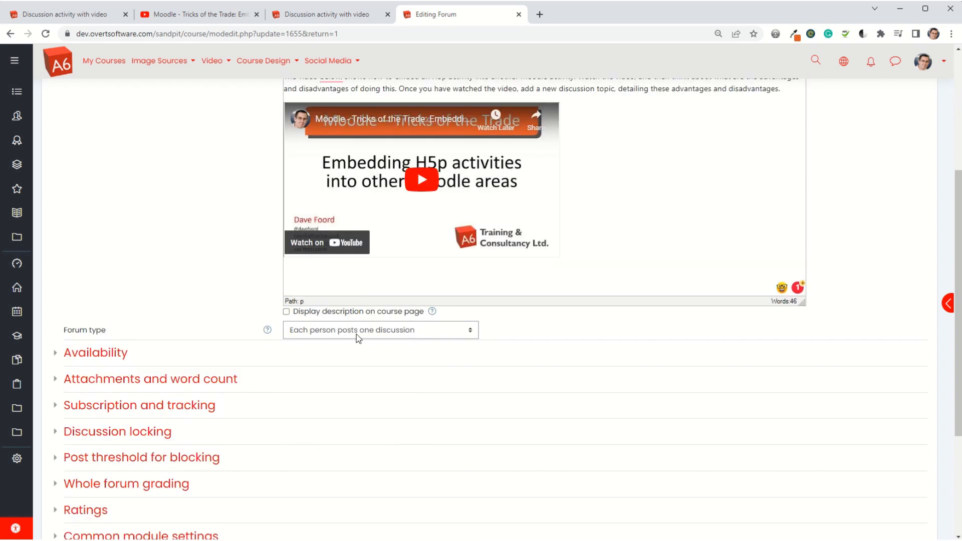
click(356, 334)
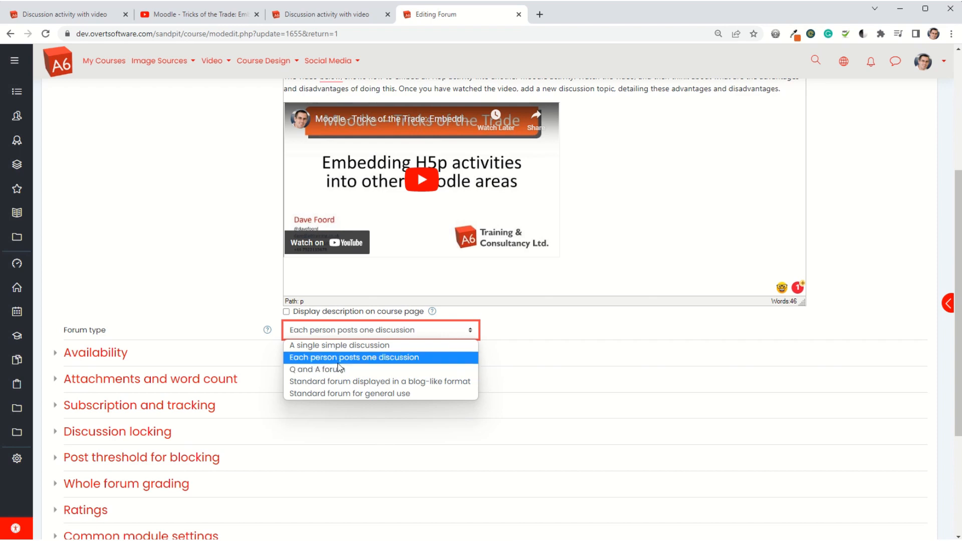
click(236, 324)
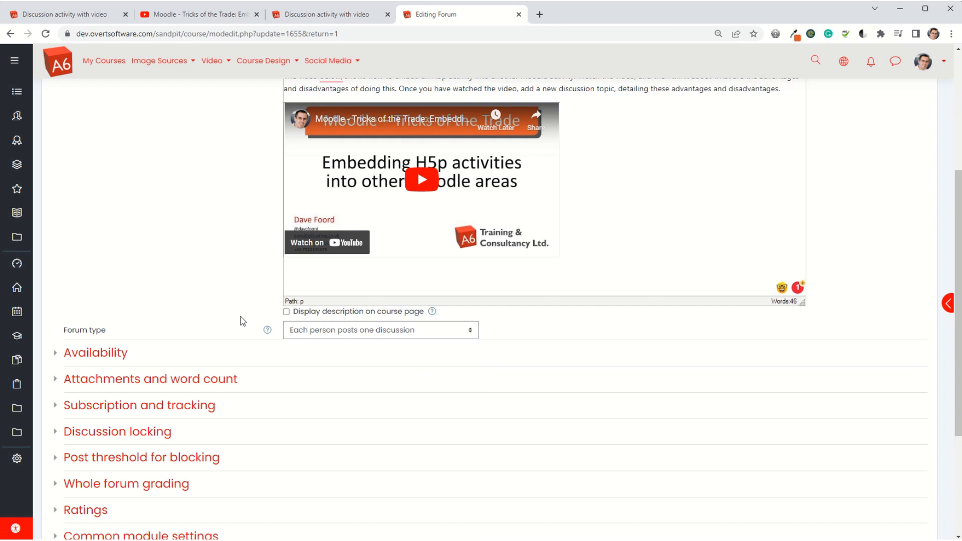
Expand the Whole forum grading settings and examine the scale, grading method and grade to pass.
scroll(240, 320, down, 5)
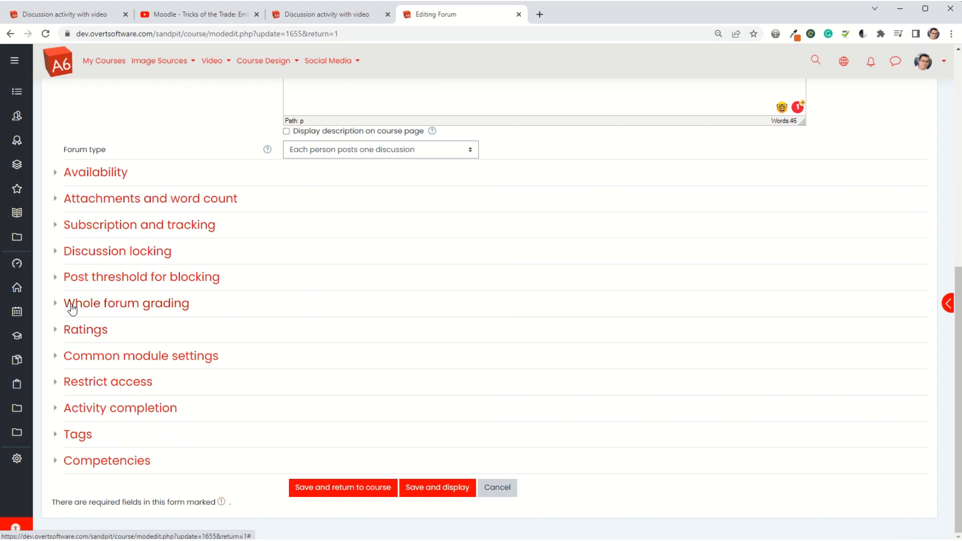
click(55, 307)
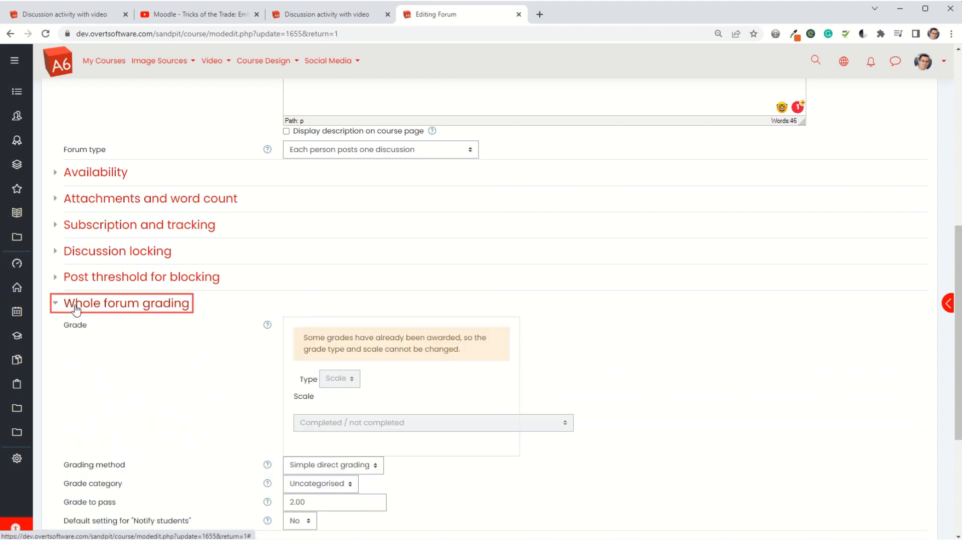
scroll(180, 304, down, 2)
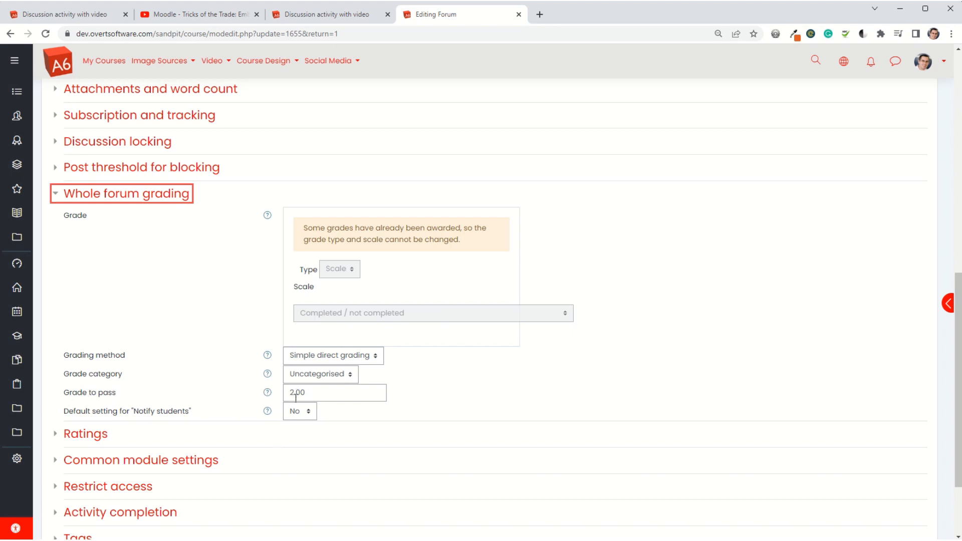
scroll(232, 385, down, 2)
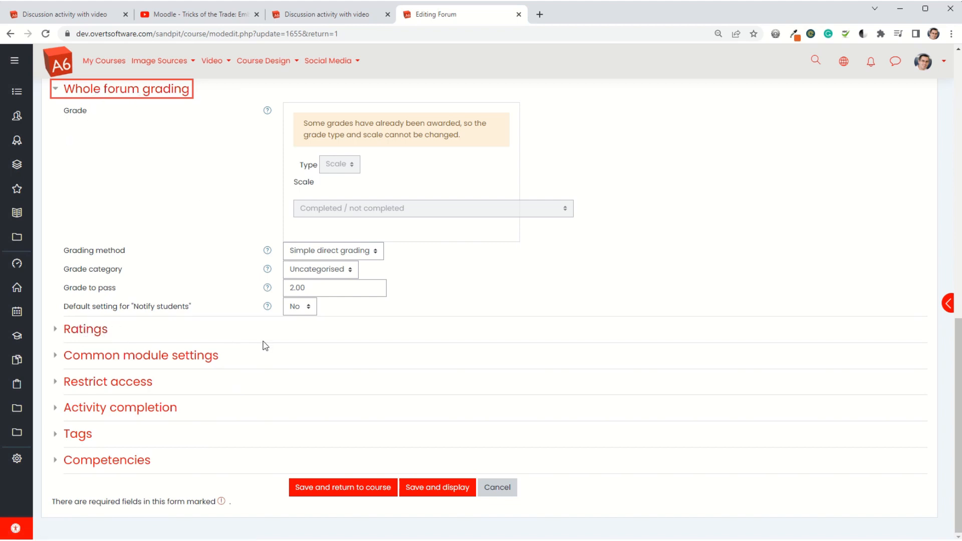
Expand the Activity completion settings and examine the requirement for students to post discussions or replies.
click(98, 408)
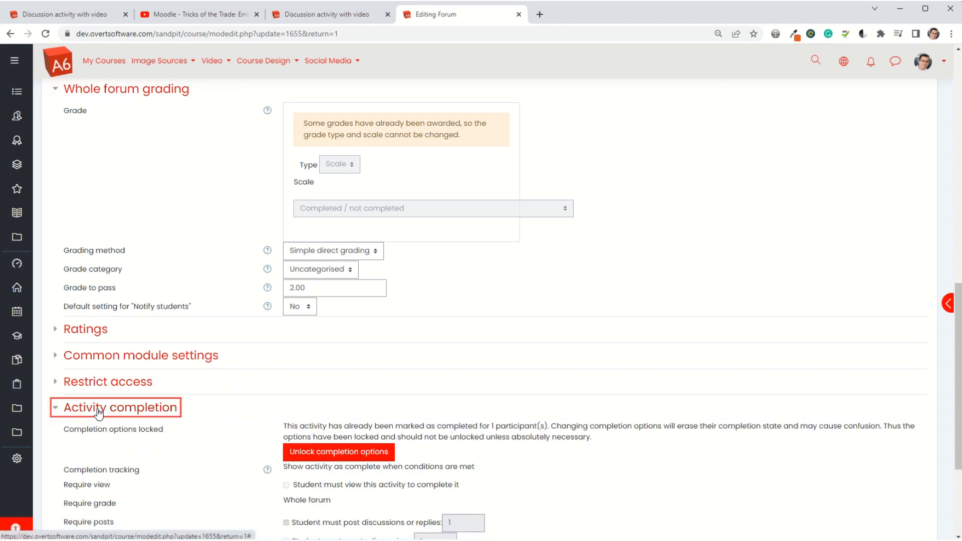
scroll(405, 363, down, 2)
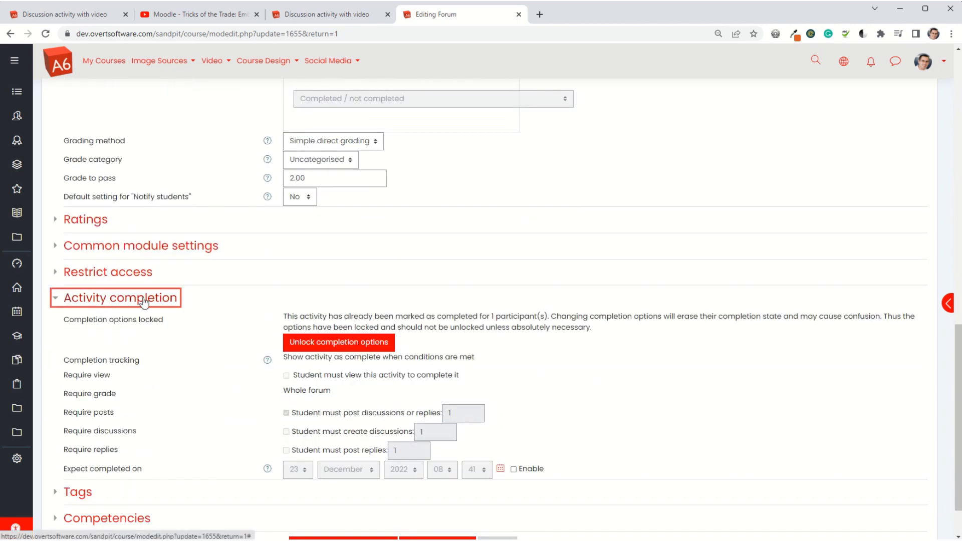
click(288, 416)
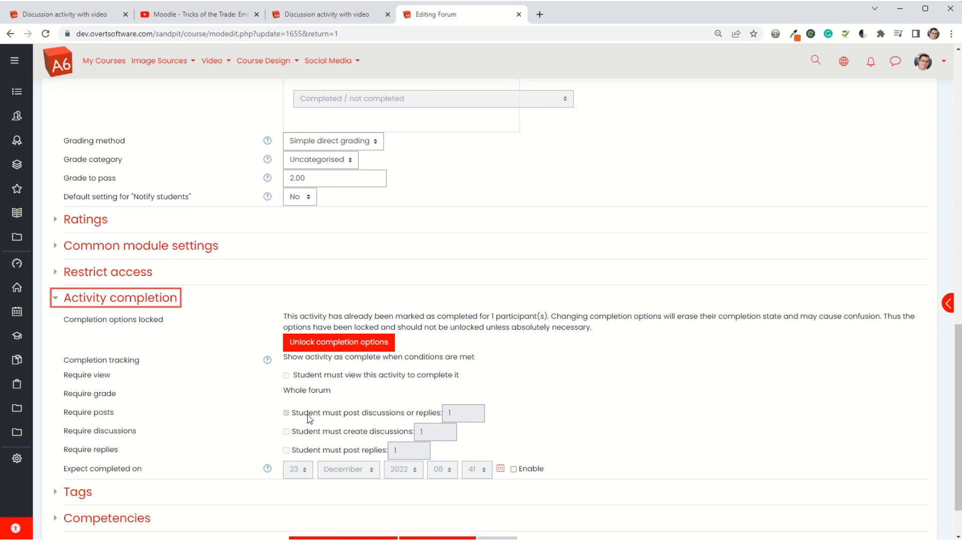
click(456, 410)
scroll(434, 426, down, 2)
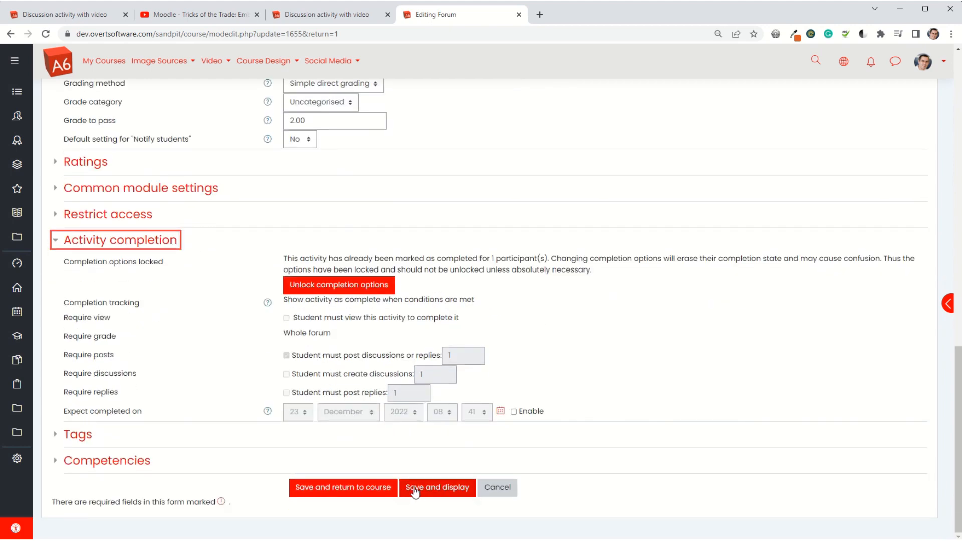
Return to the forum page and check the forum's completion status on the Moodle - Tricks of the Trade course page.
click(59, 15)
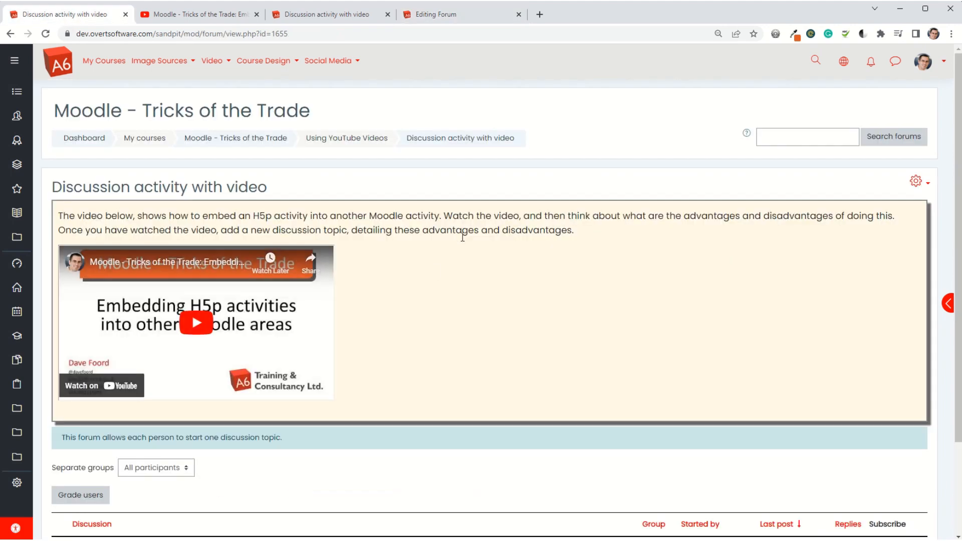
scroll(422, 338, down, 2)
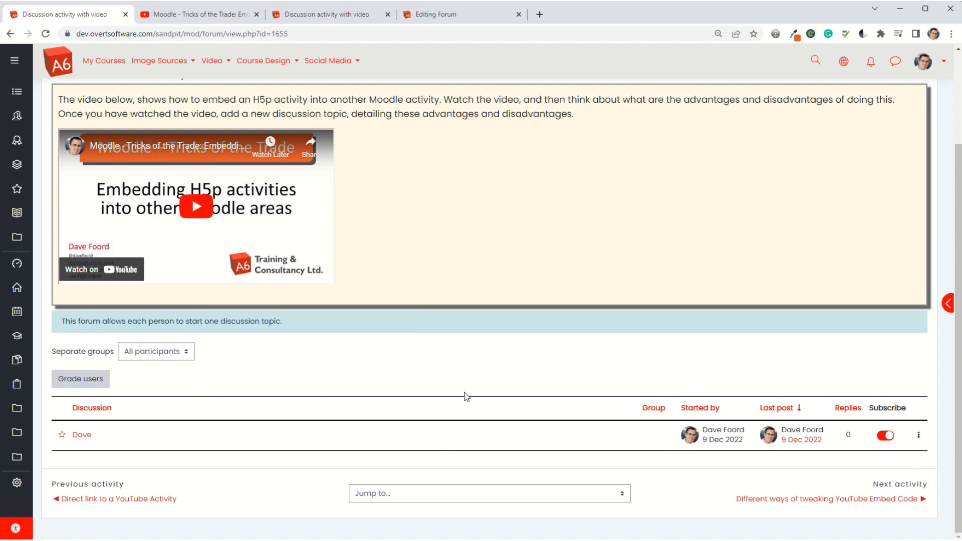
scroll(466, 395, up, 2)
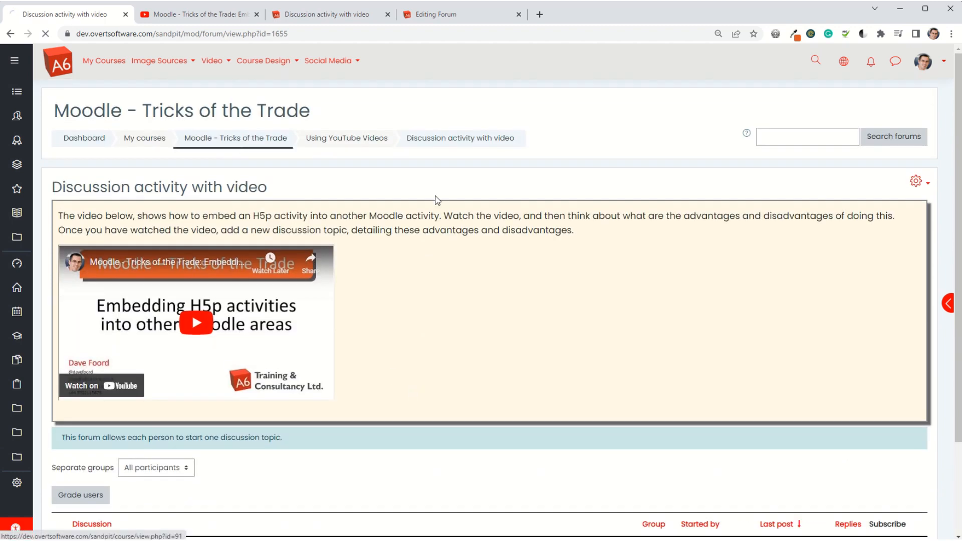
click(236, 138)
scroll(652, 302, down, 4)
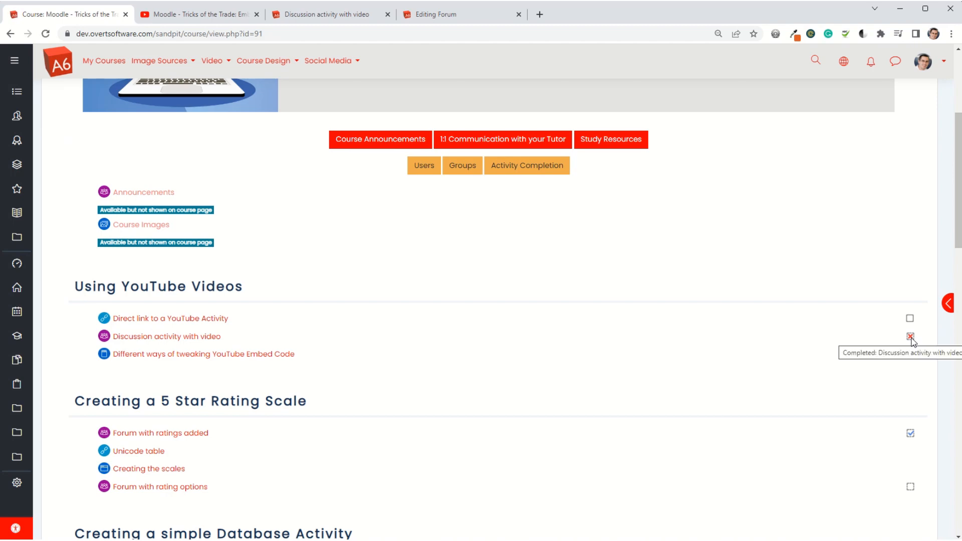
Grade the student's post in Discussion activity with video as Completed, save the grade, and check the activity's completion mark on the course page.
click(146, 343)
scroll(430, 342, down, 2)
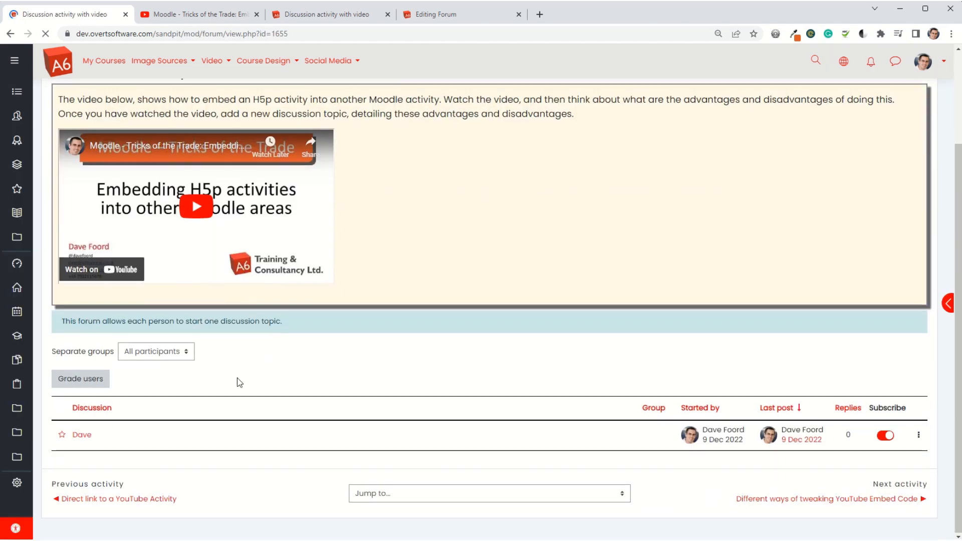
click(79, 381)
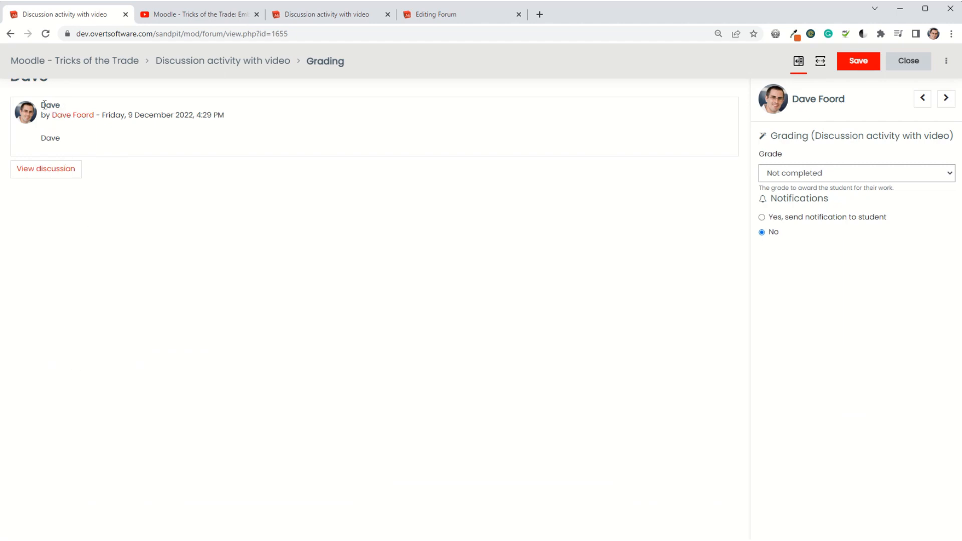
click(790, 177)
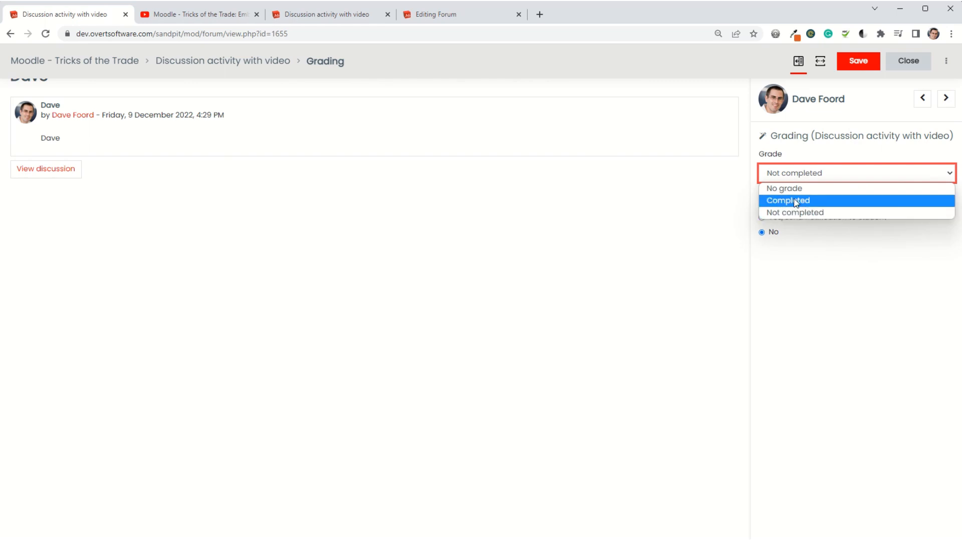
click(796, 201)
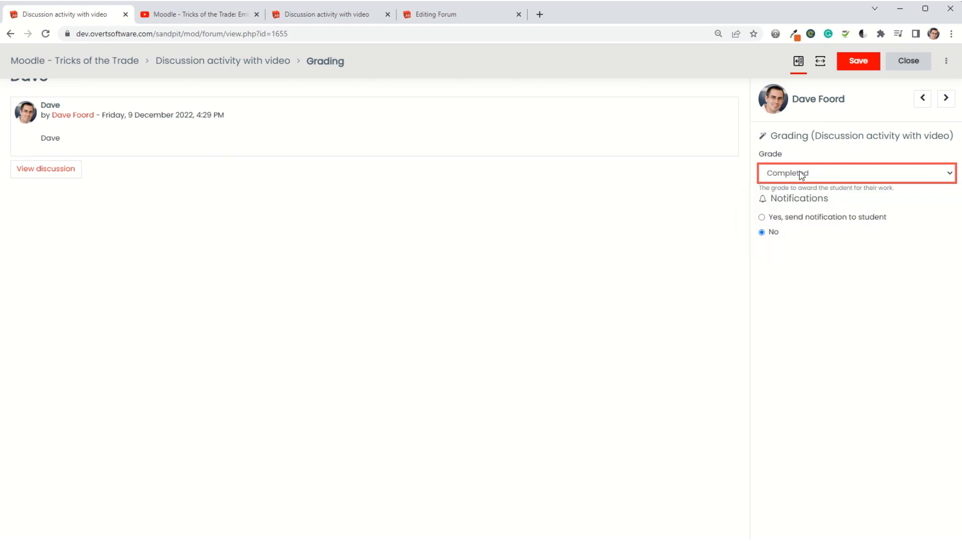
click(857, 64)
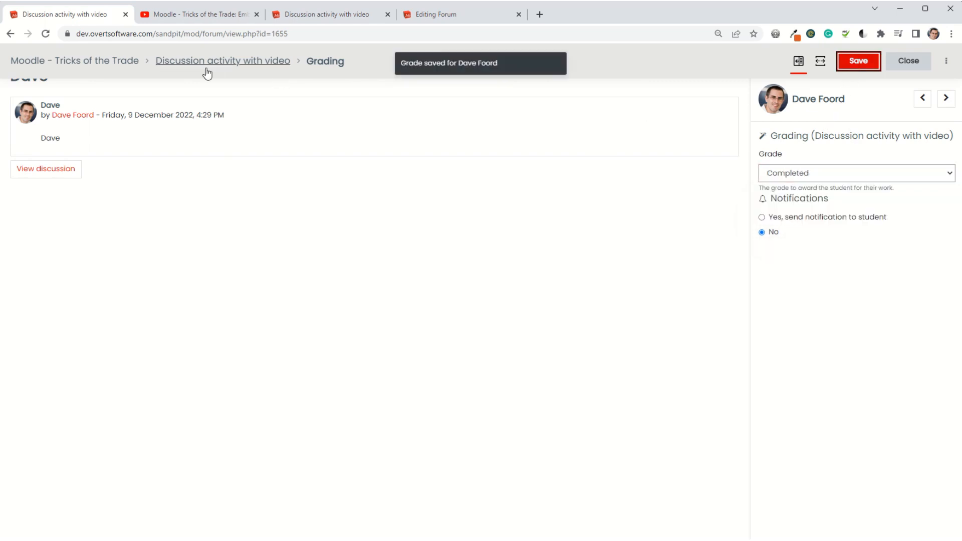
click(102, 61)
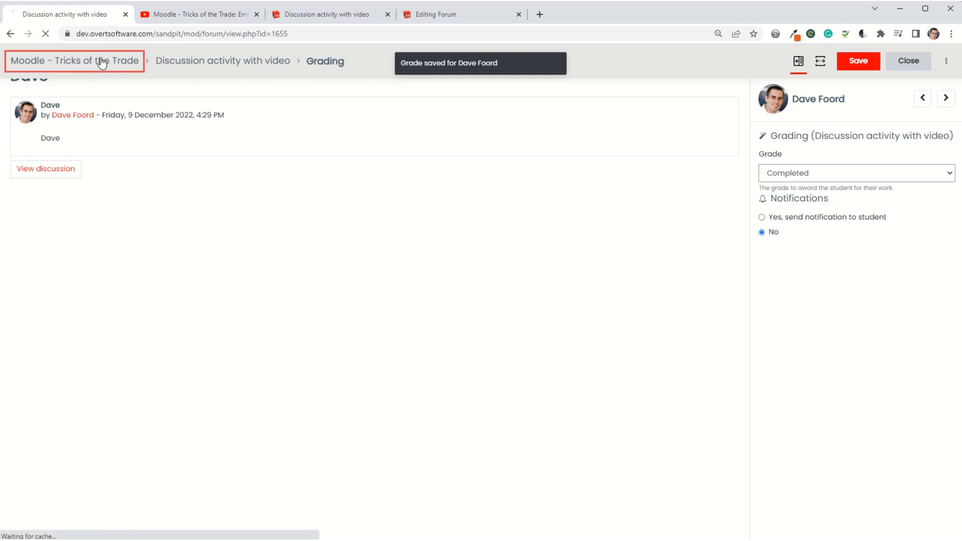
scroll(729, 315, down, 5)
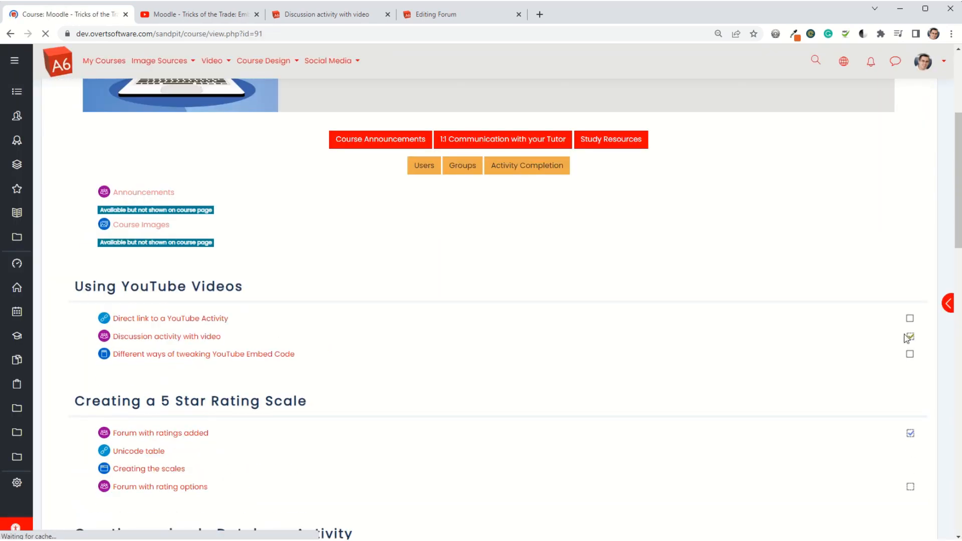